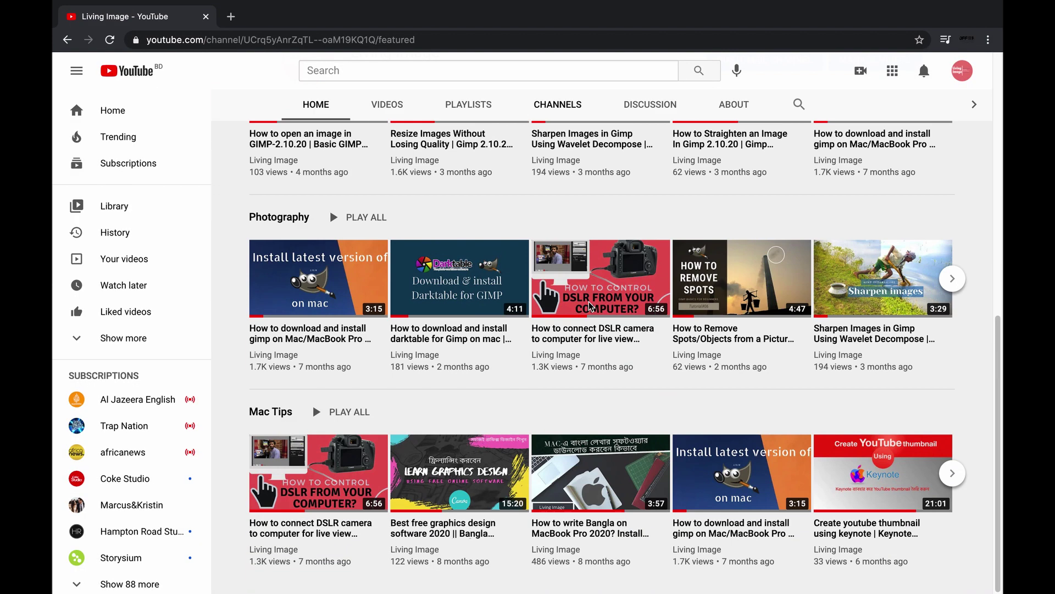
Step: Switch from the channel's featured page to its VIDEOS tab and browse the Uploads grid
scroll(590, 306, up, 9)
scroll(590, 306, down, 5)
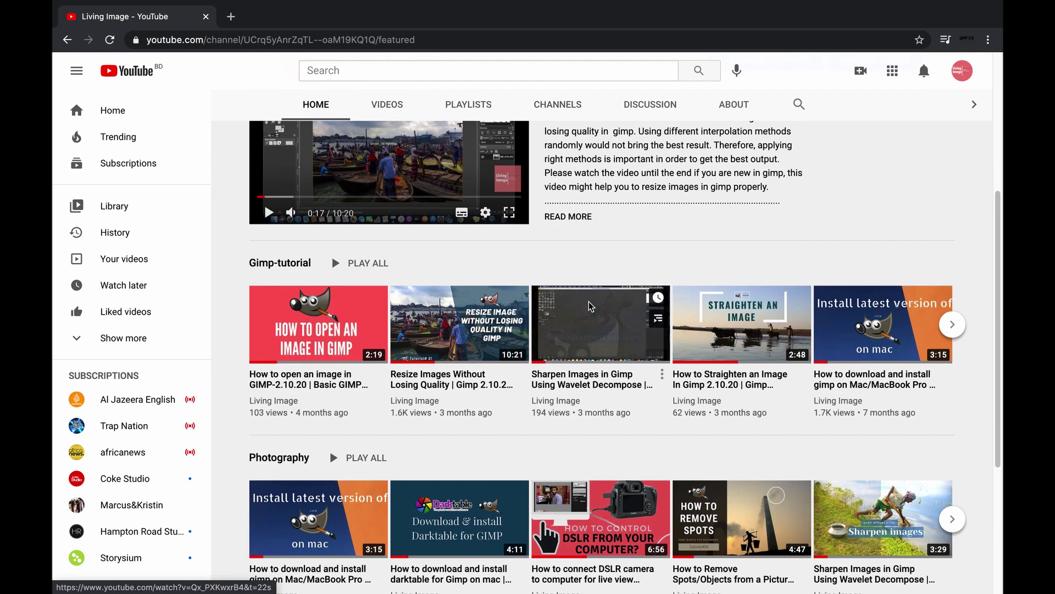
scroll(589, 306, down, 3)
scroll(589, 306, down, 5)
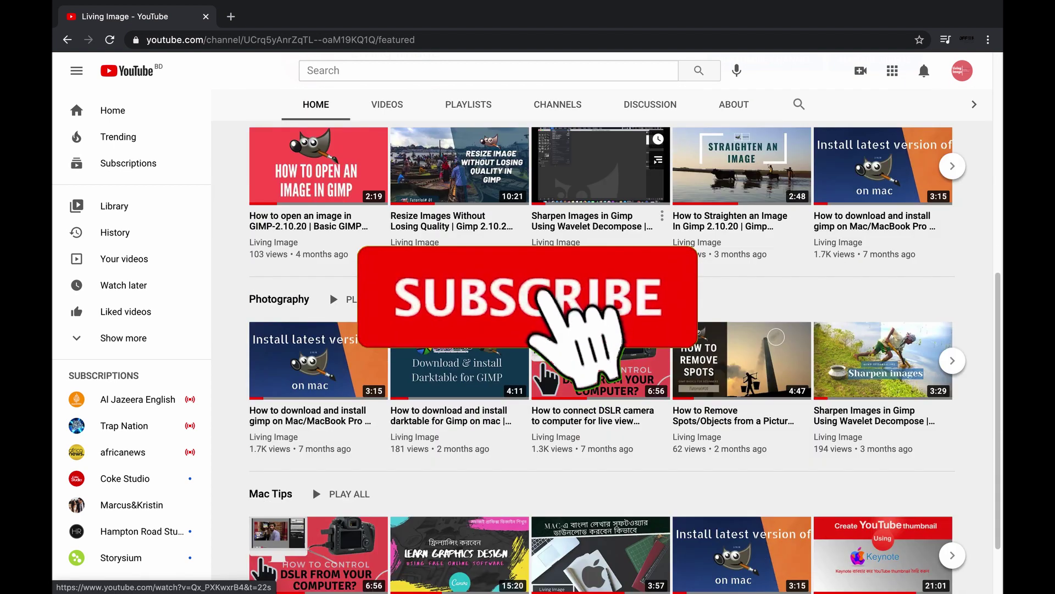
scroll(589, 306, up, 1)
click(387, 105)
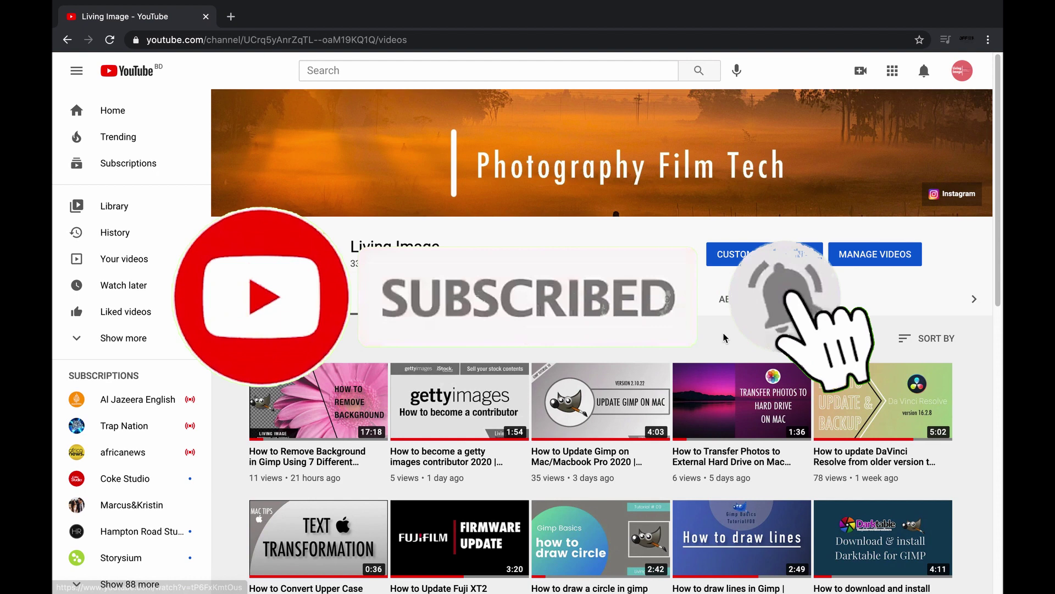
scroll(724, 337, down, 5)
scroll(725, 337, up, 4)
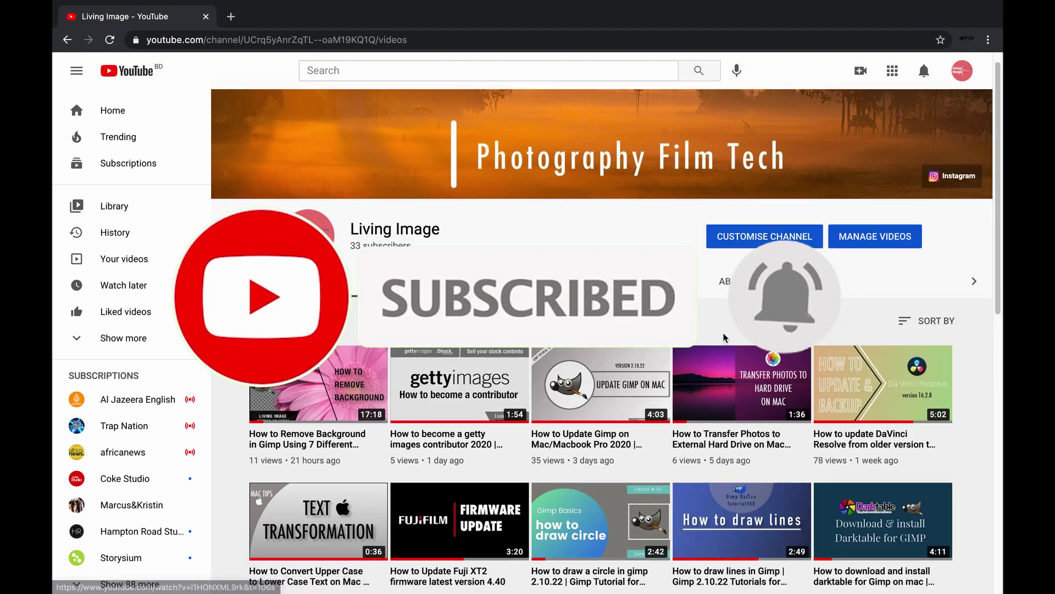
scroll(725, 338, down, 4)
scroll(724, 337, up, 3)
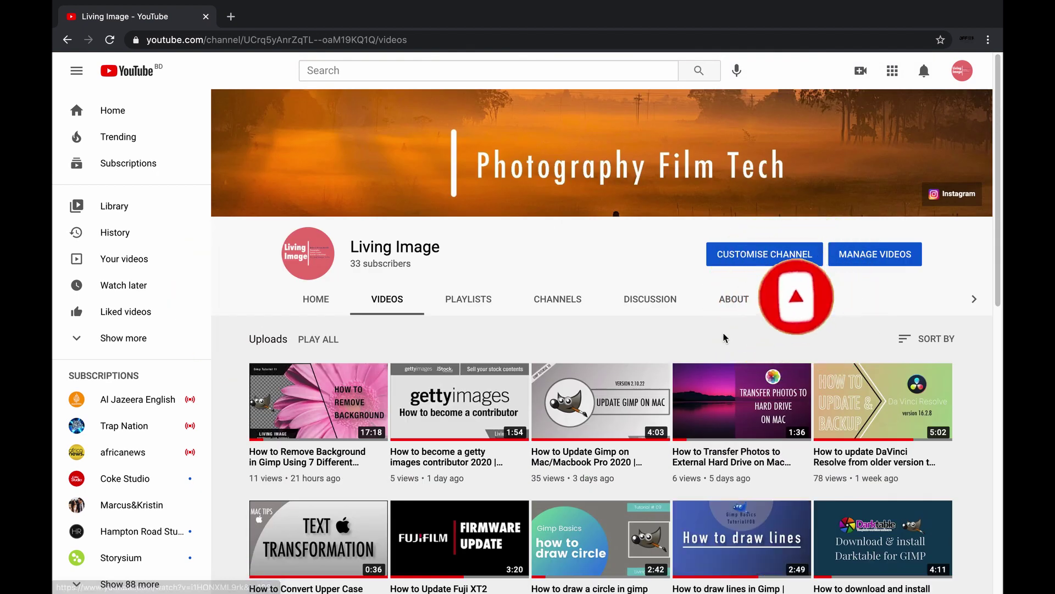
scroll(724, 337, down, 10)
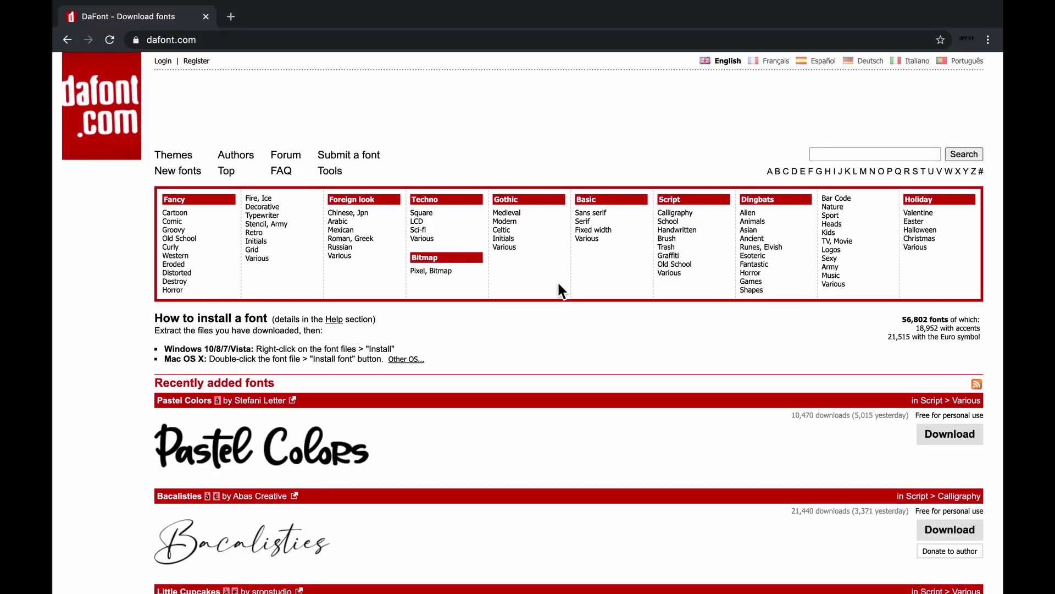
Step: Browse DaFont's B and G listings, then open the Letter A font listing
scroll(558, 284, down, 9)
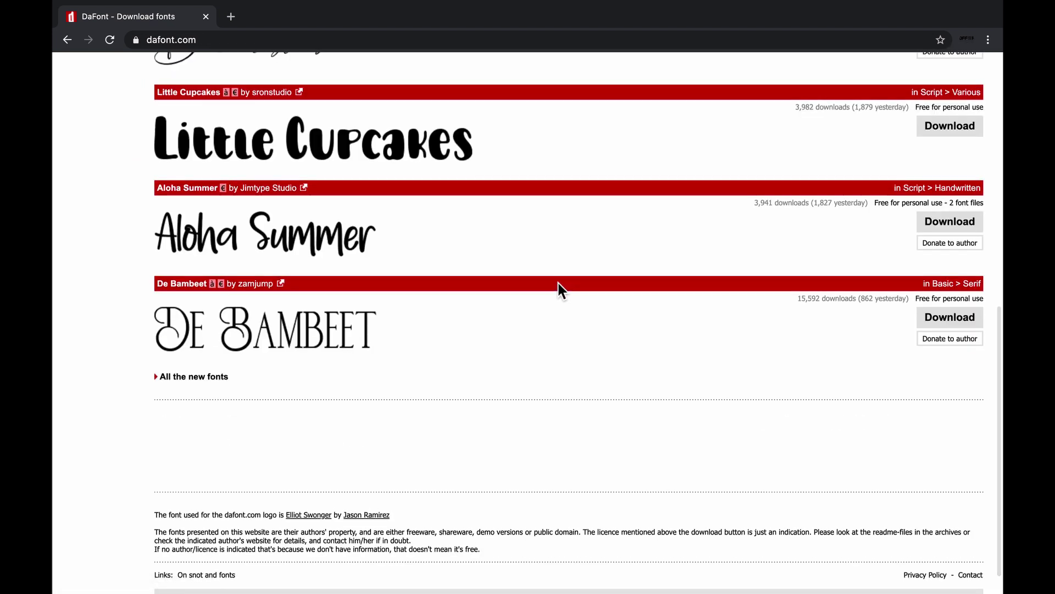
scroll(559, 283, up, 10)
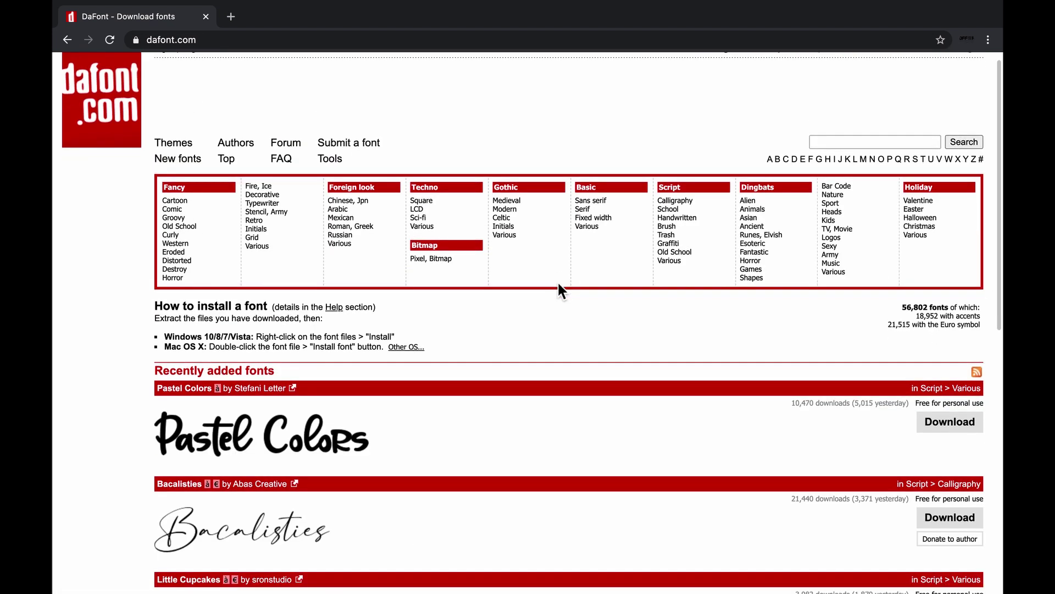
scroll(558, 281, down, 3)
scroll(557, 281, up, 3)
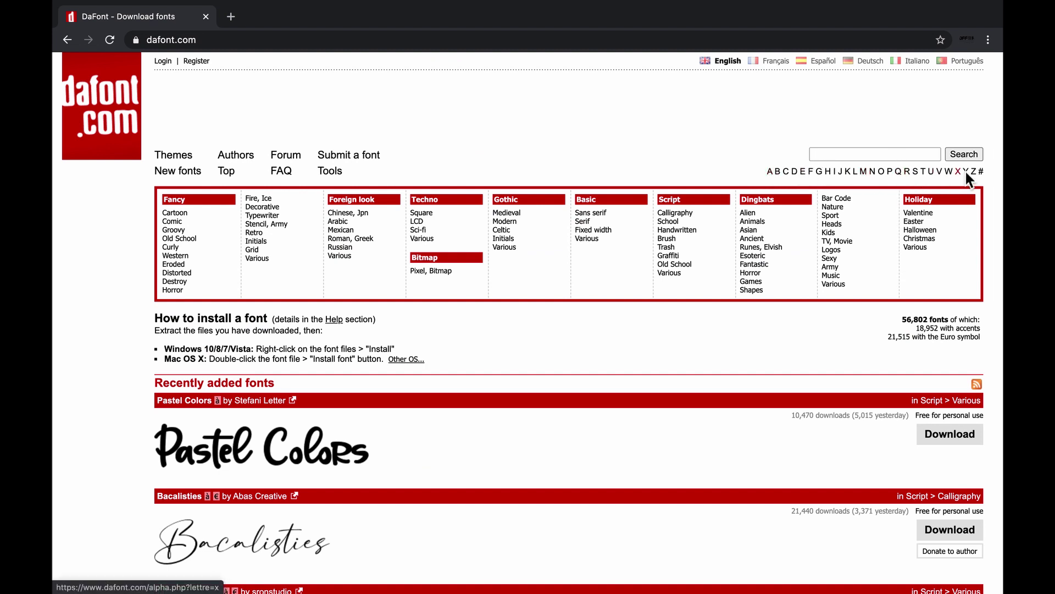
click(777, 171)
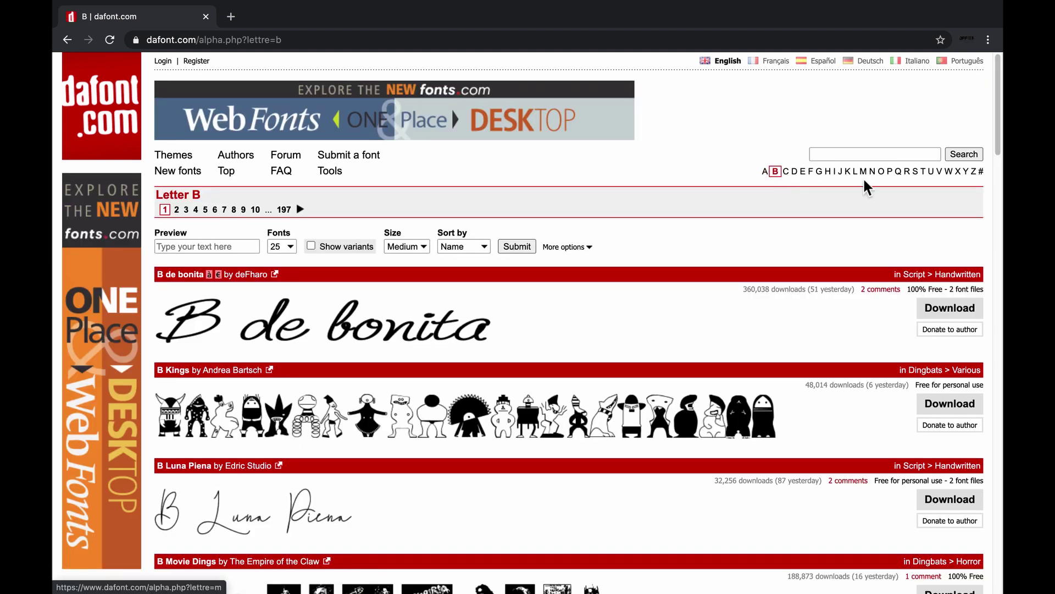
click(820, 170)
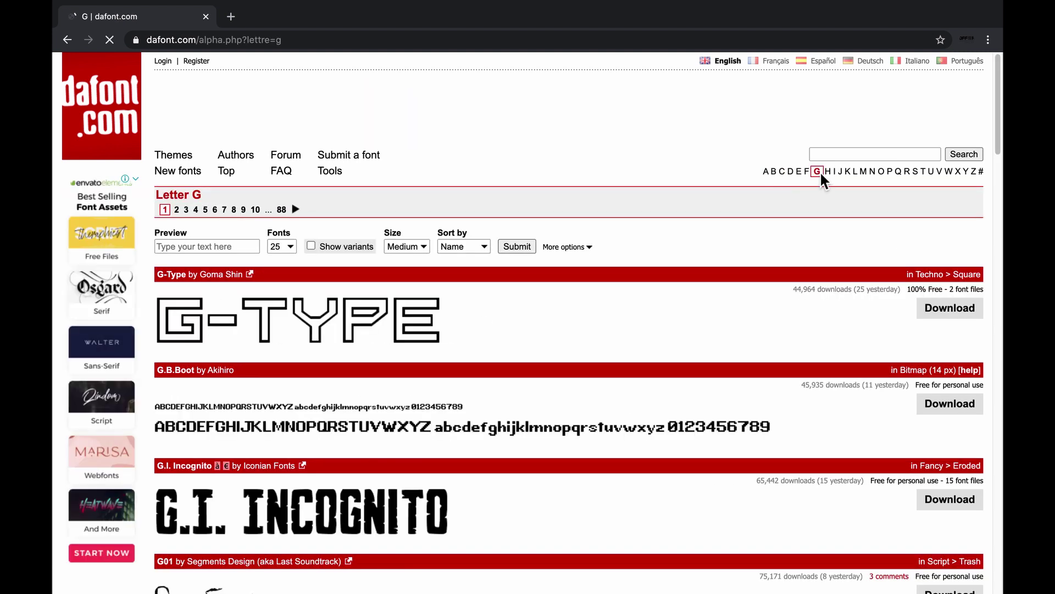
click(767, 172)
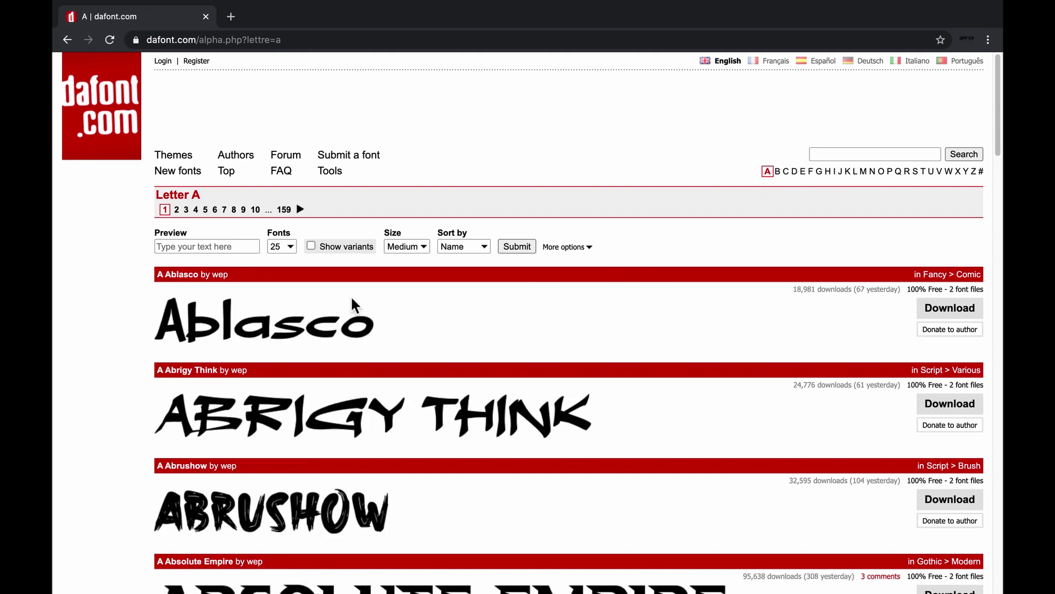
Step: Download Asian Ninja from page 2 of the A fonts and show all browser downloads
click(181, 210)
scroll(393, 348, down, 3)
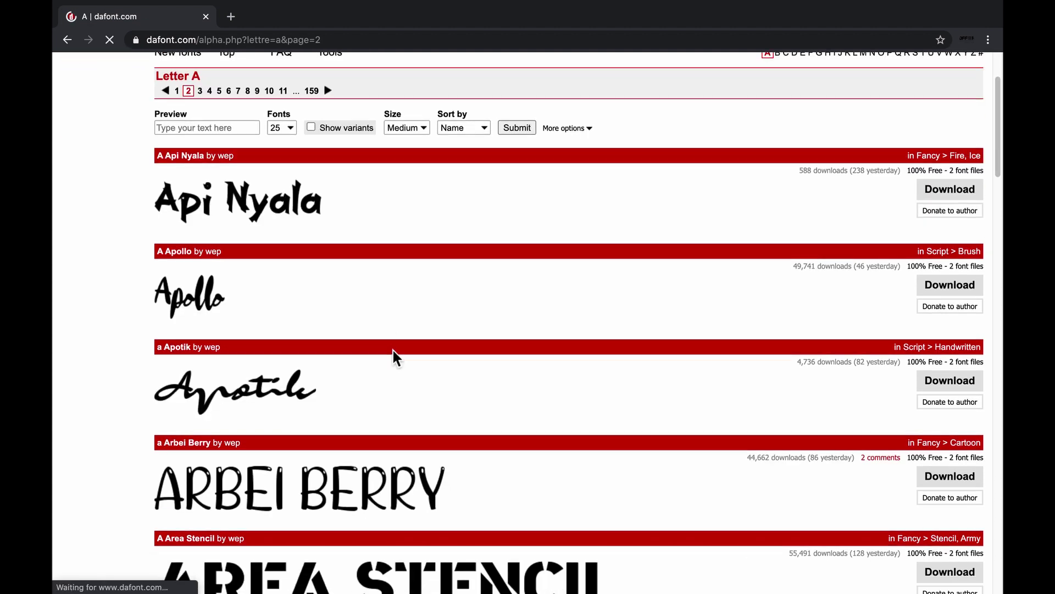
scroll(394, 350, down, 10)
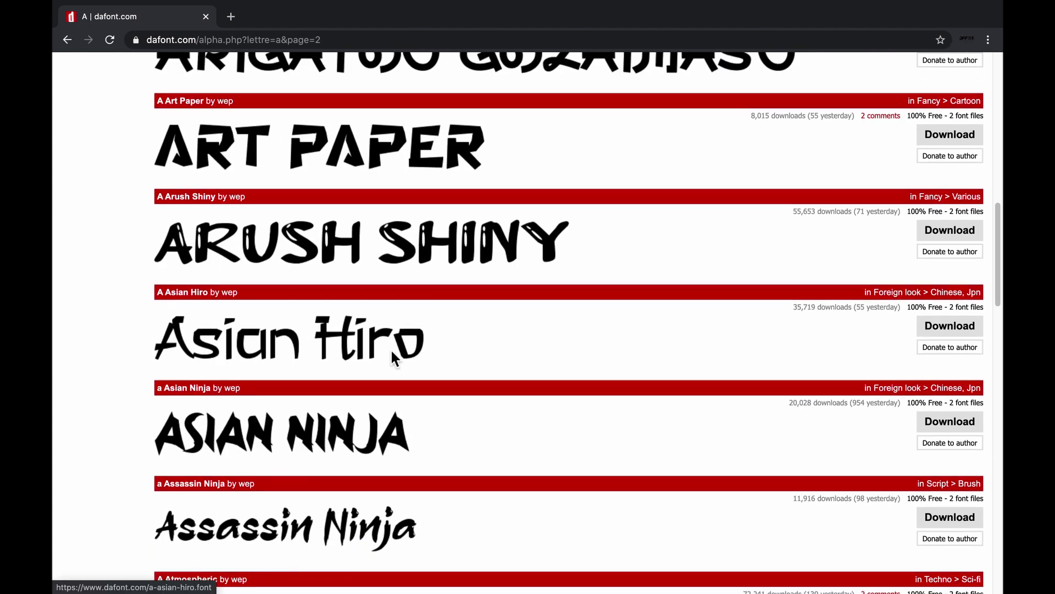
scroll(393, 396, down, 1)
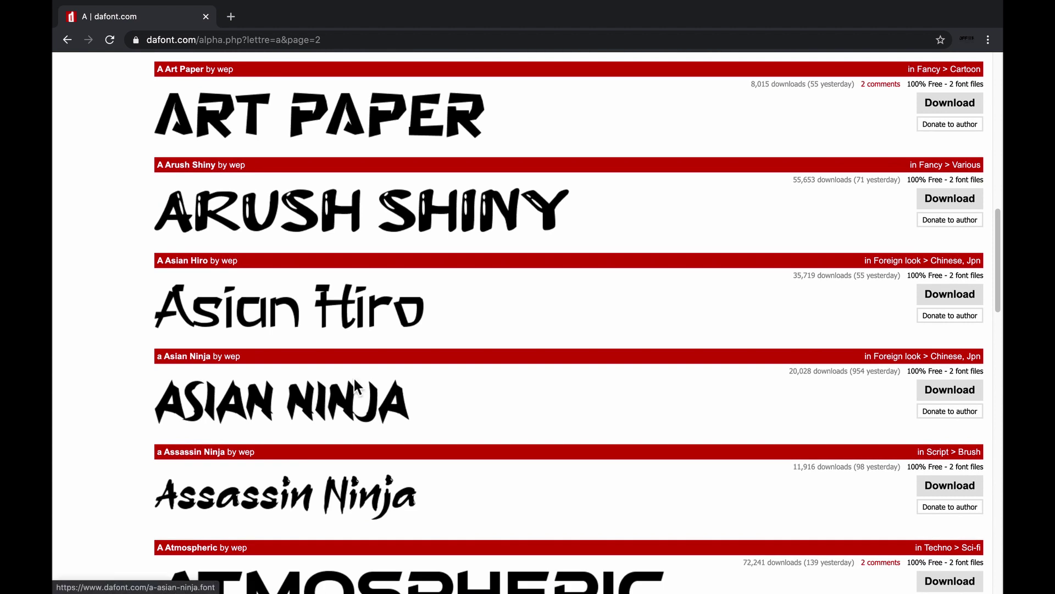
scroll(379, 375, down, 3)
scroll(559, 449, down, 2)
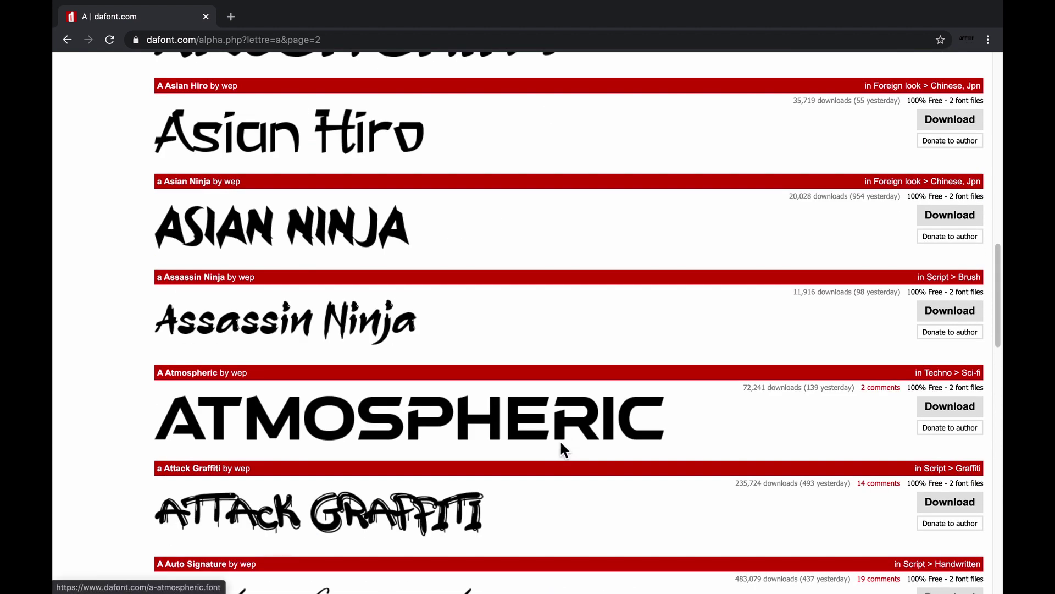
scroll(560, 443, up, 8)
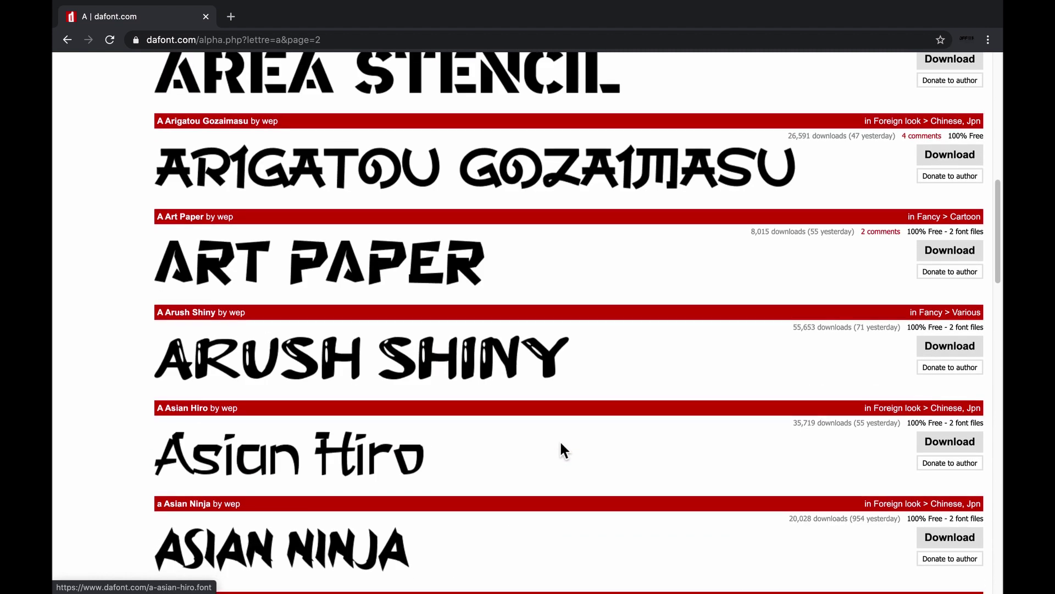
scroll(560, 446, down, 2)
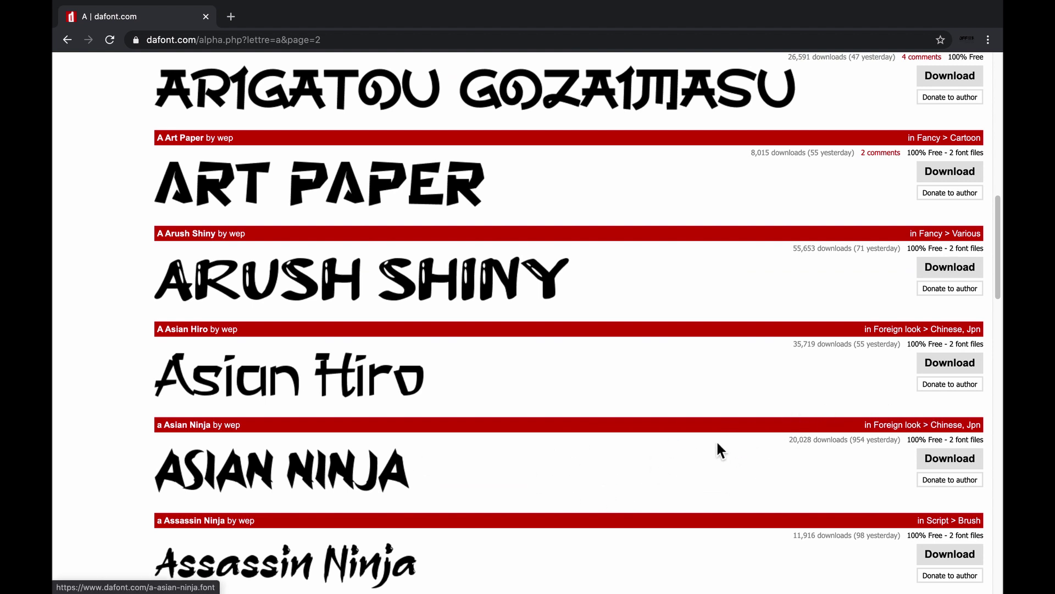
click(937, 466)
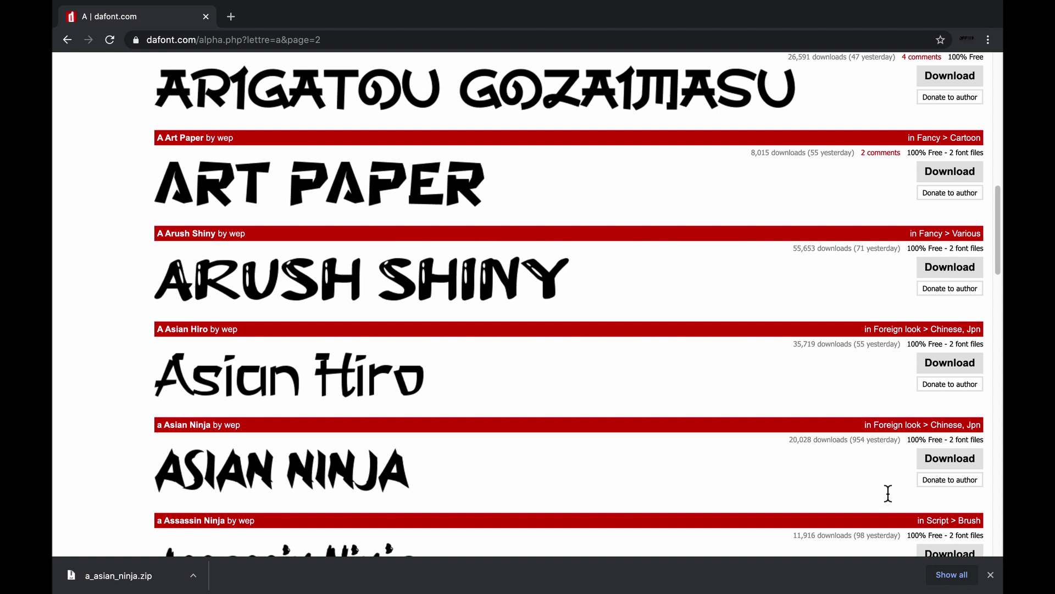
click(951, 575)
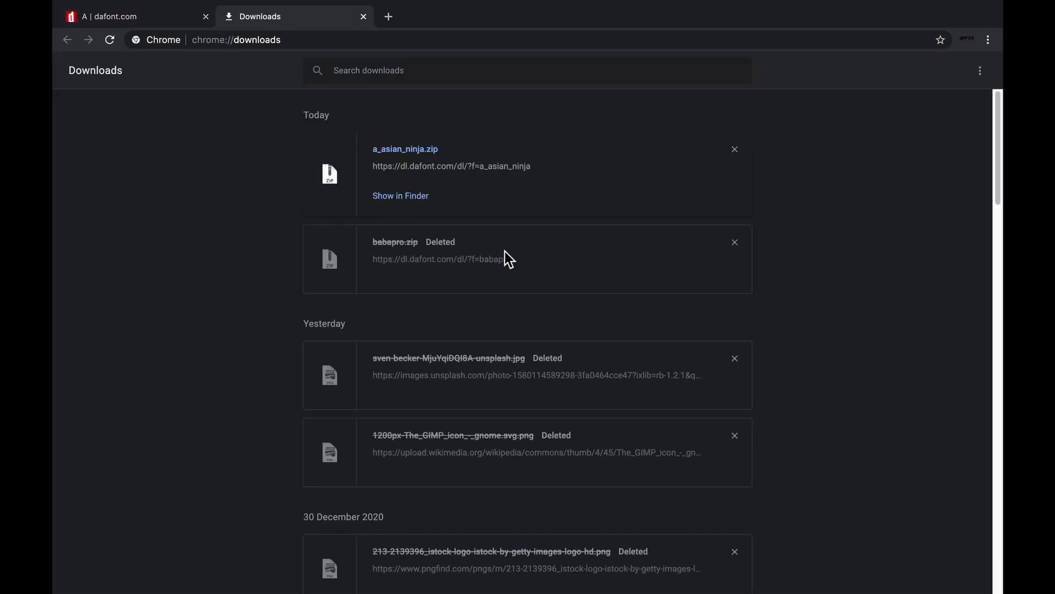
Step: Unzip a_asian_ninja.zip in the maximized Downloads window and open the a_asian_ninja folder
click(414, 196)
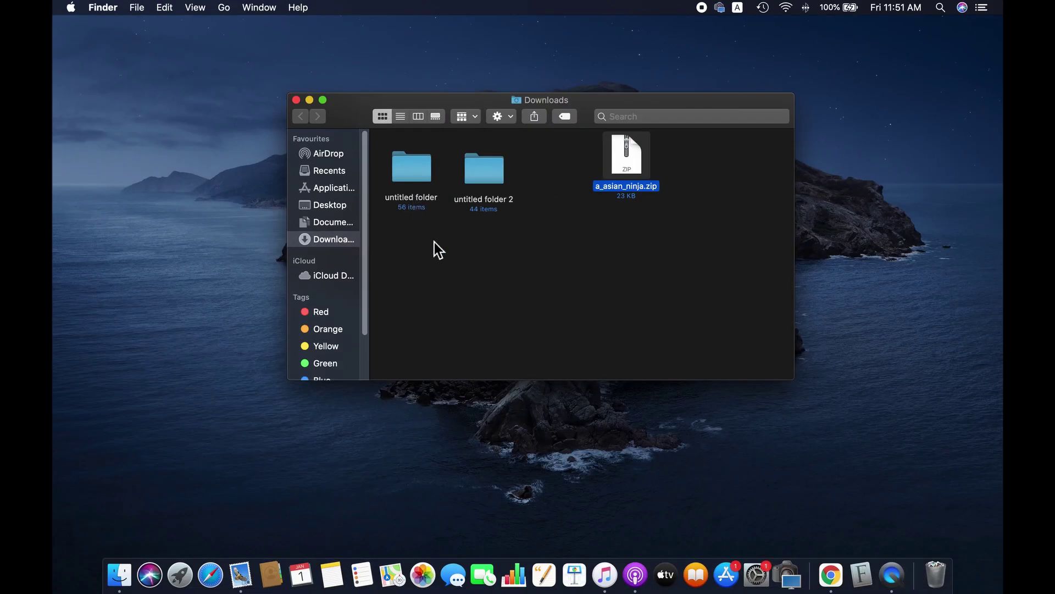
drag(620, 156, 597, 248)
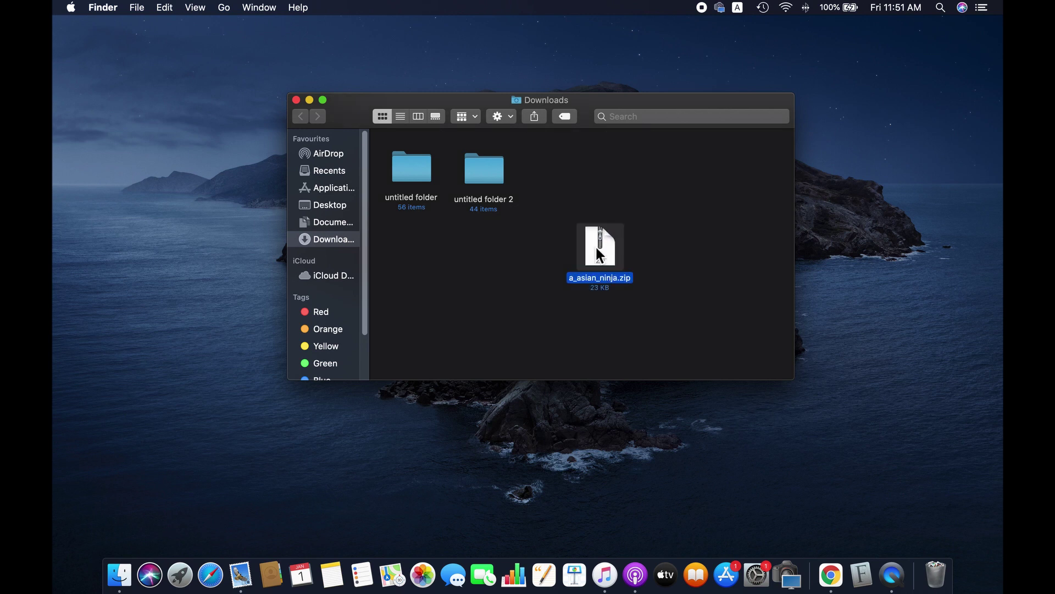
click(323, 100)
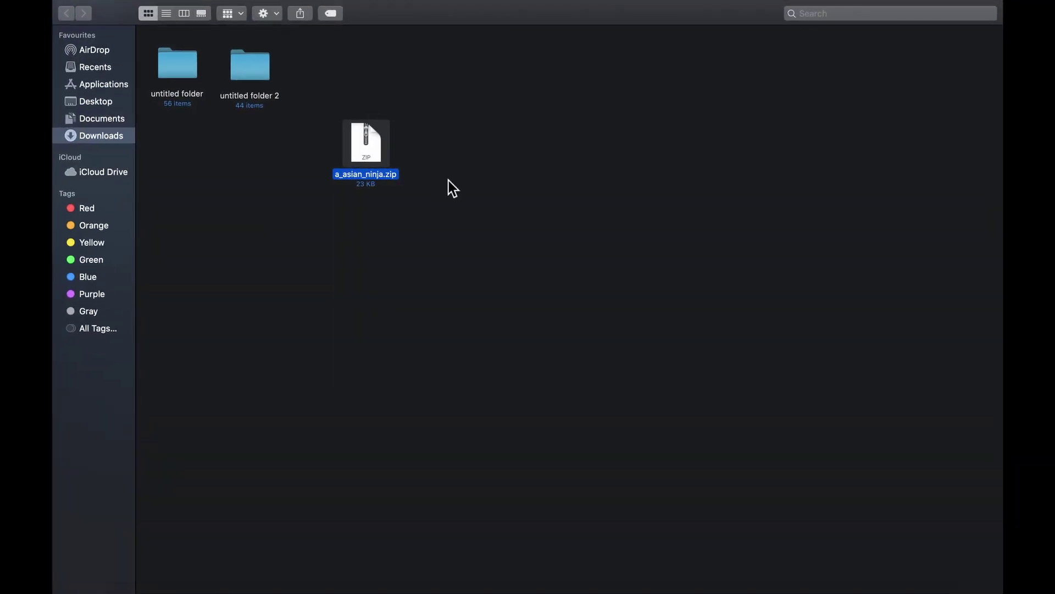
click(529, 179)
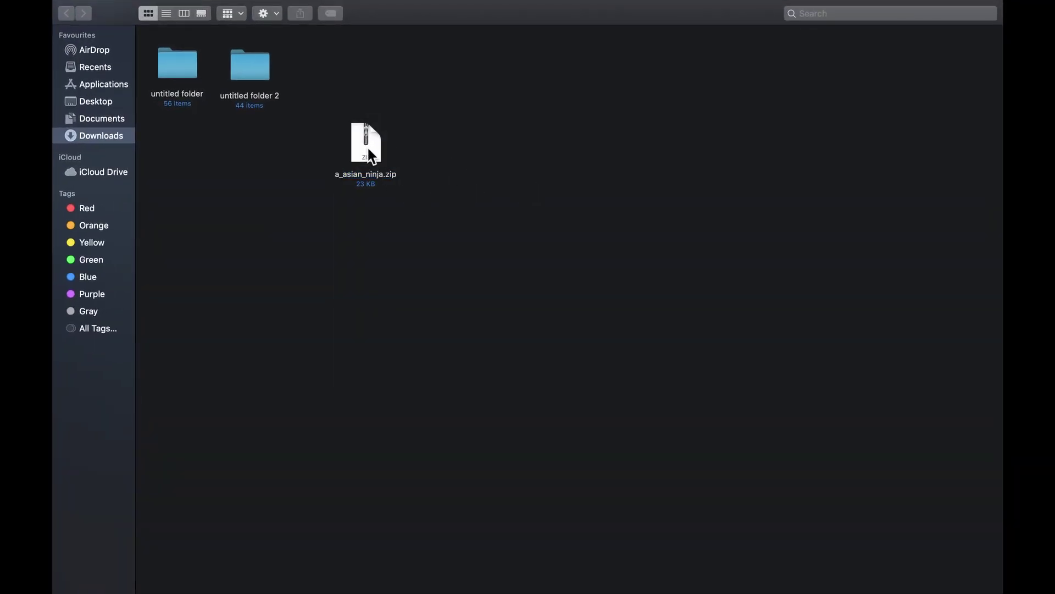
double_click(368, 150)
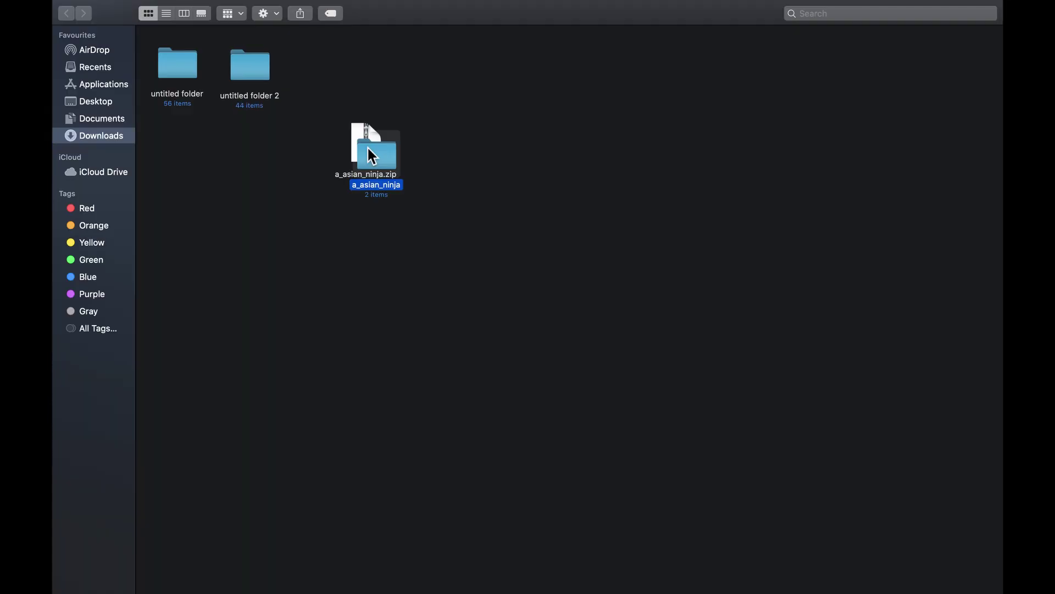
click(554, 210)
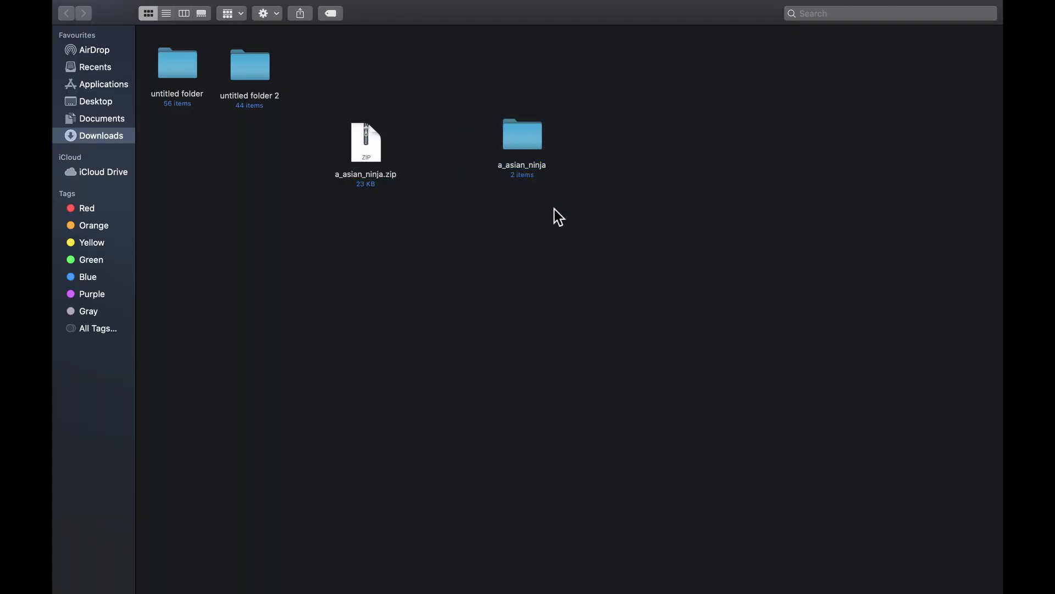
double_click(526, 137)
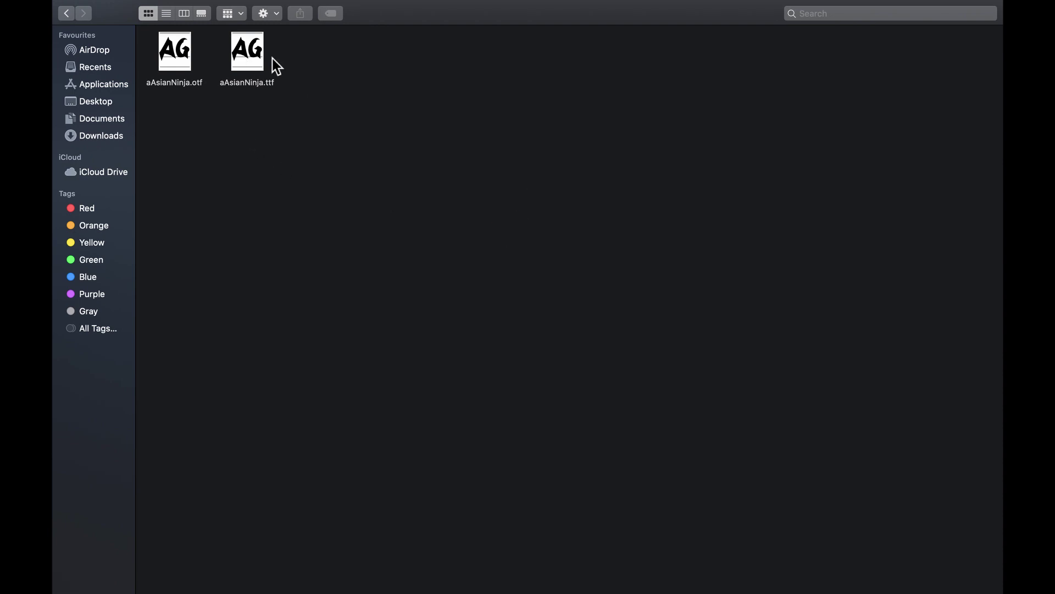
Step: Preview aAsianNinja.otf, install it, and confirm a Asian Ninja appears under All Fonts
double_click(172, 54)
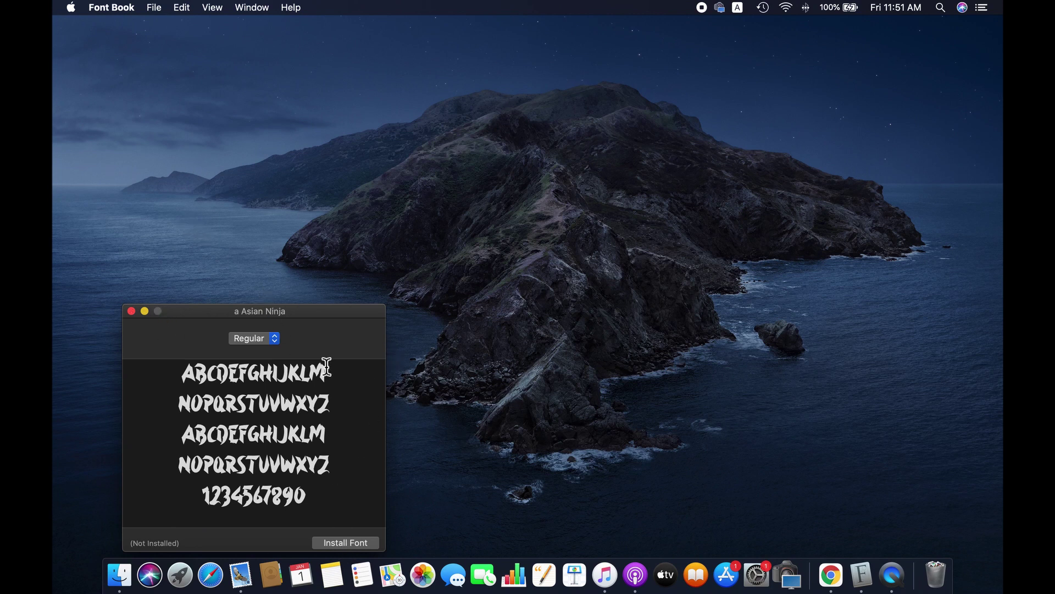
drag(207, 311, 480, 159)
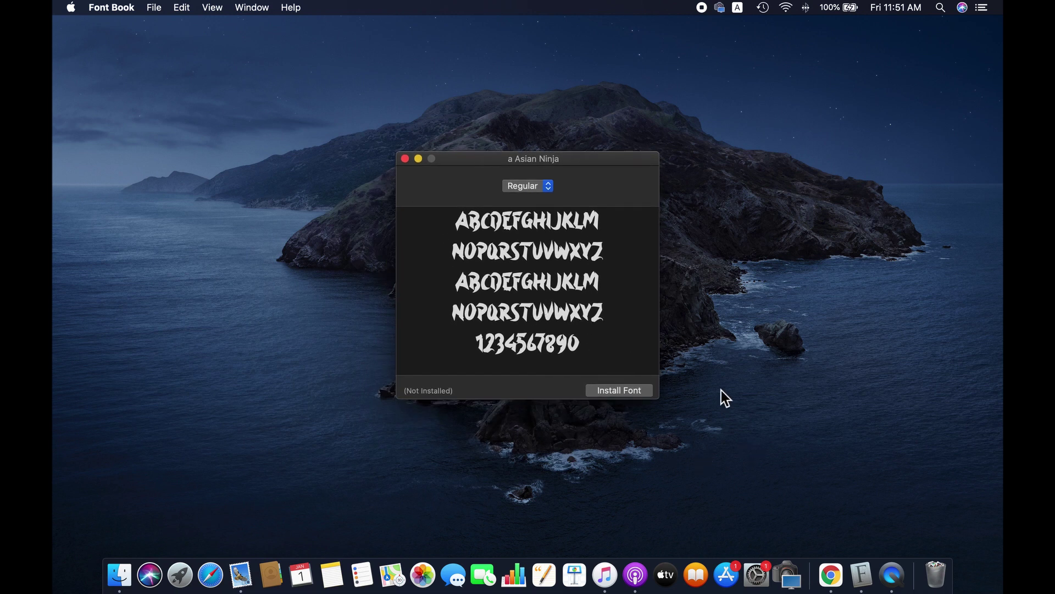
click(630, 394)
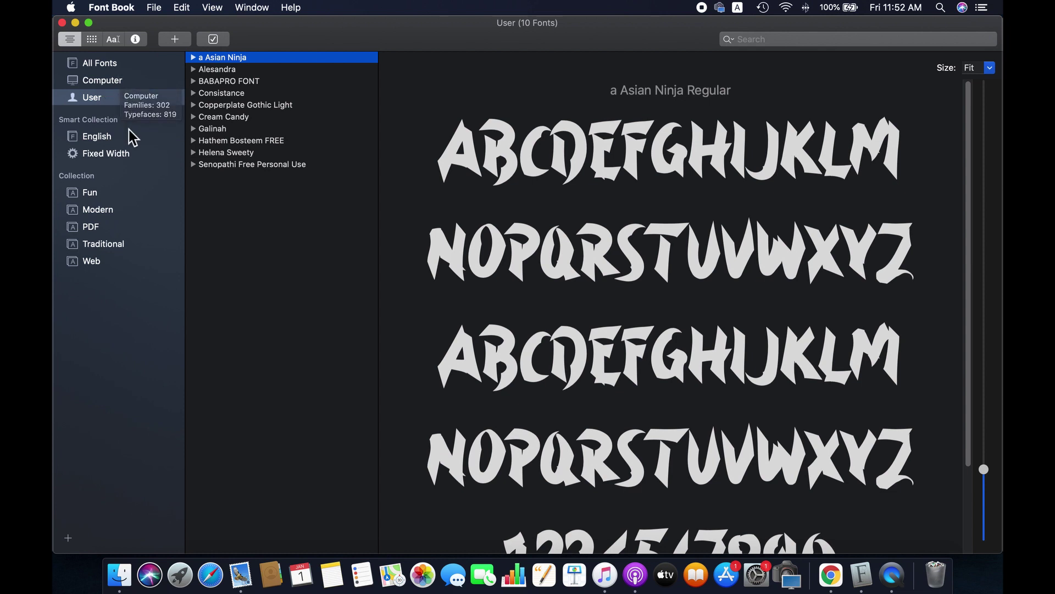
click(105, 66)
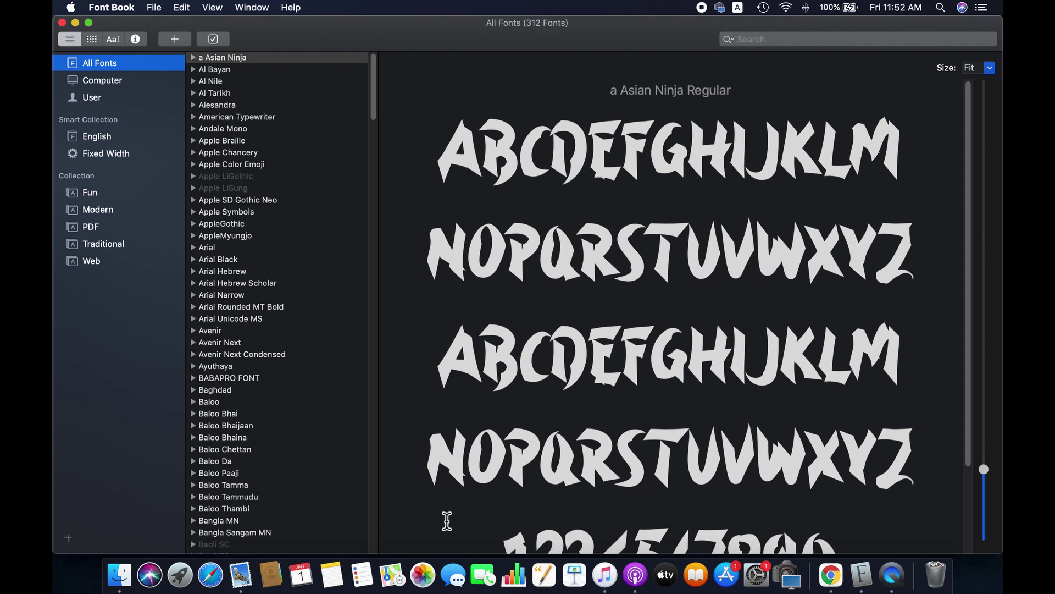
Step: Launch GIMP from the first page of Launchpad
click(181, 575)
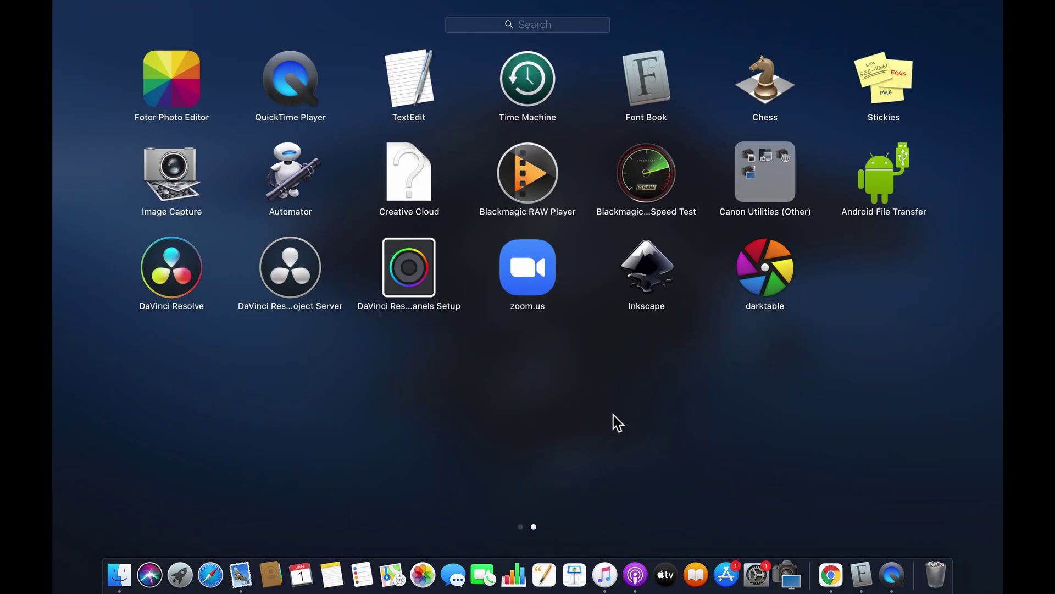
scroll(559, 431, left, 5)
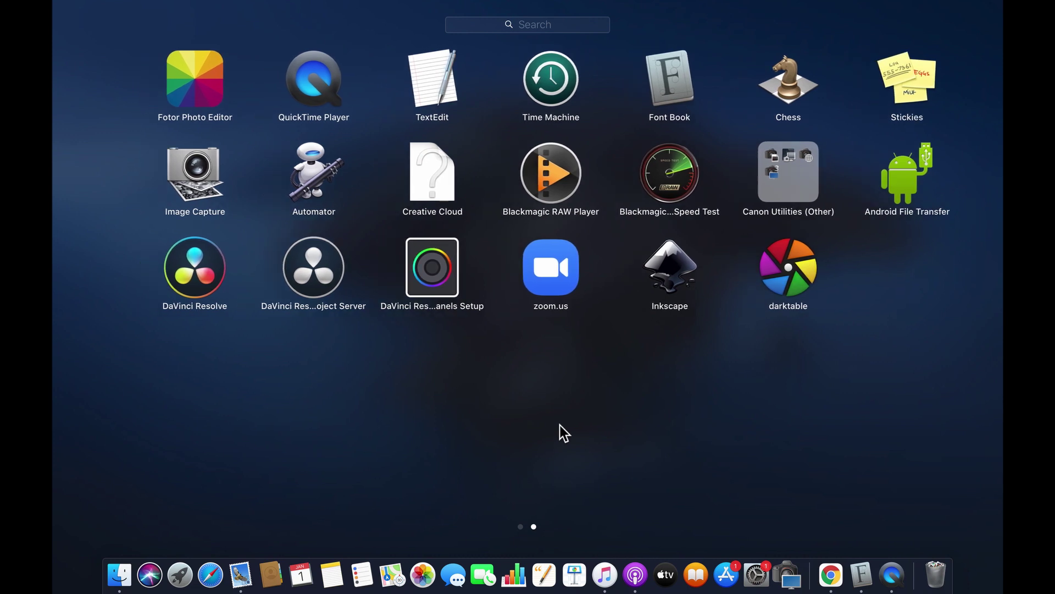
click(877, 464)
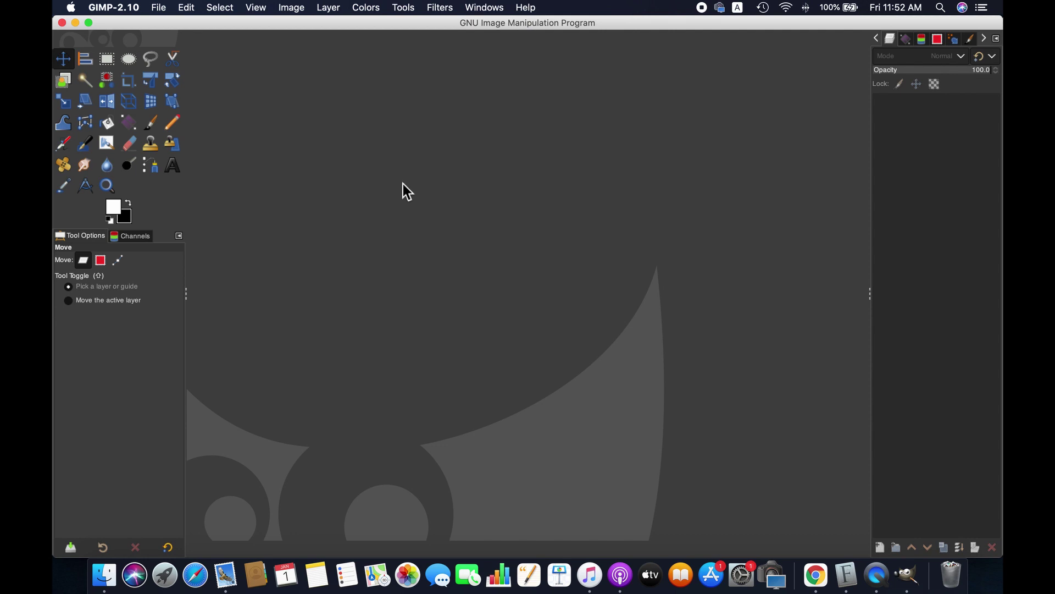
Step: Create a new 1920x1080 image via File > New
click(167, 10)
click(179, 28)
click(273, 169)
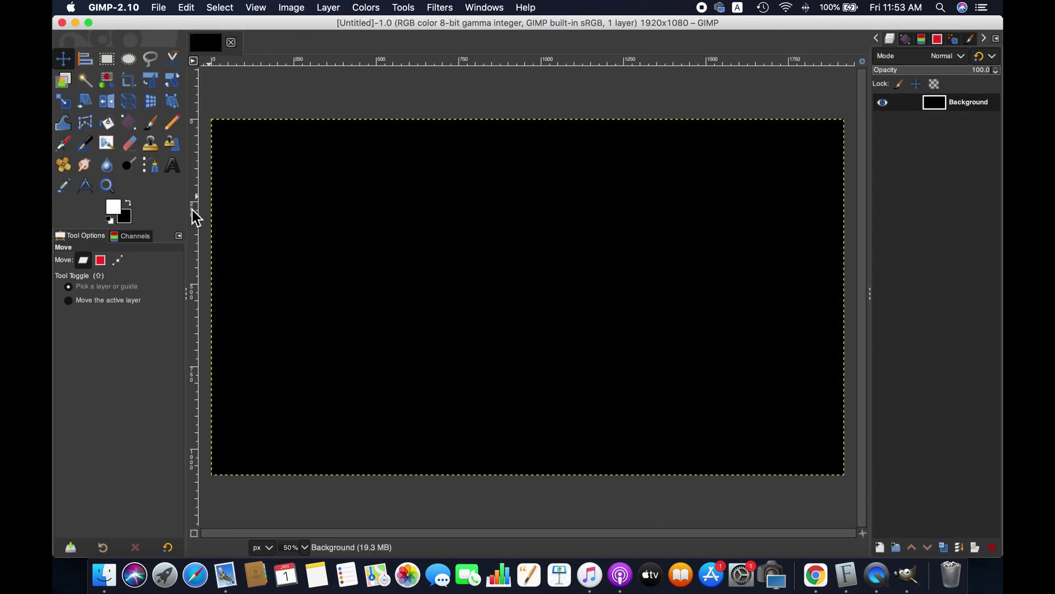
Step: Select the Text tool and search 'asi' in the Tool Options Font field
click(170, 164)
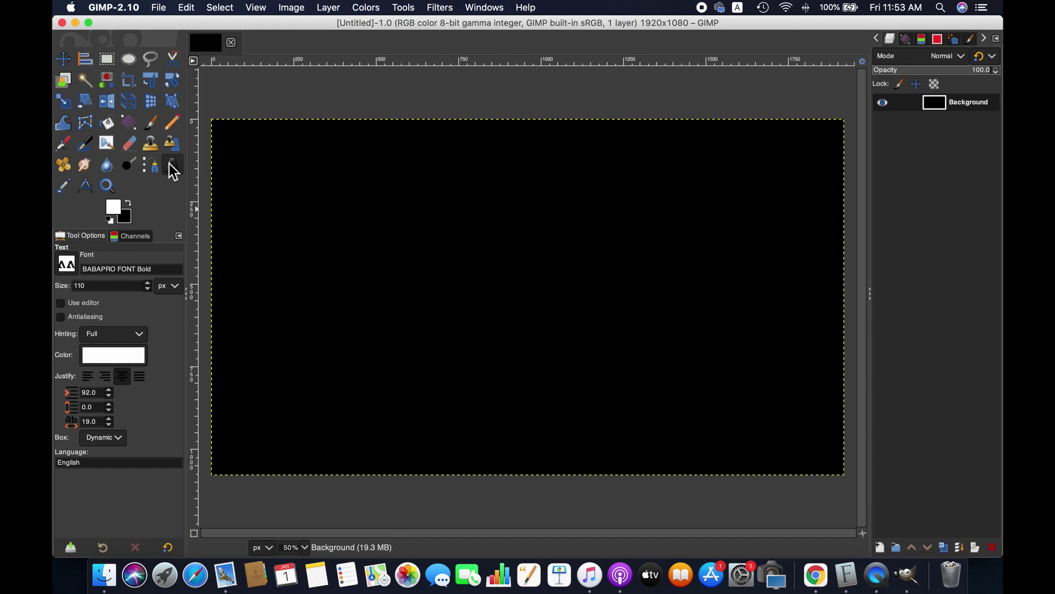
click(68, 264)
click(105, 270)
text(asi)
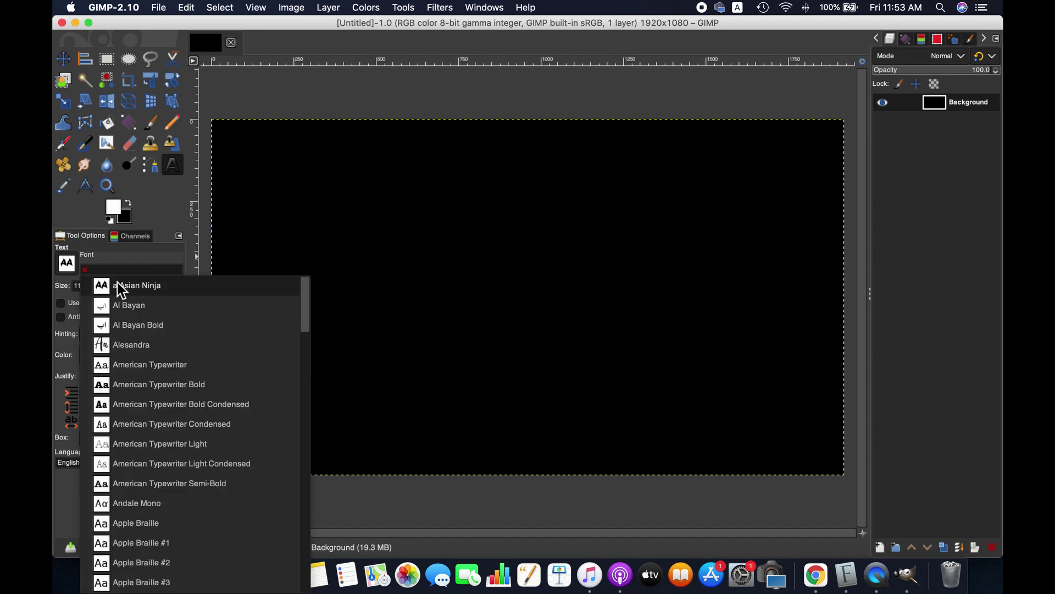
Step: Choose the a Asian Ninja font and type Hello on the canvas
click(132, 288)
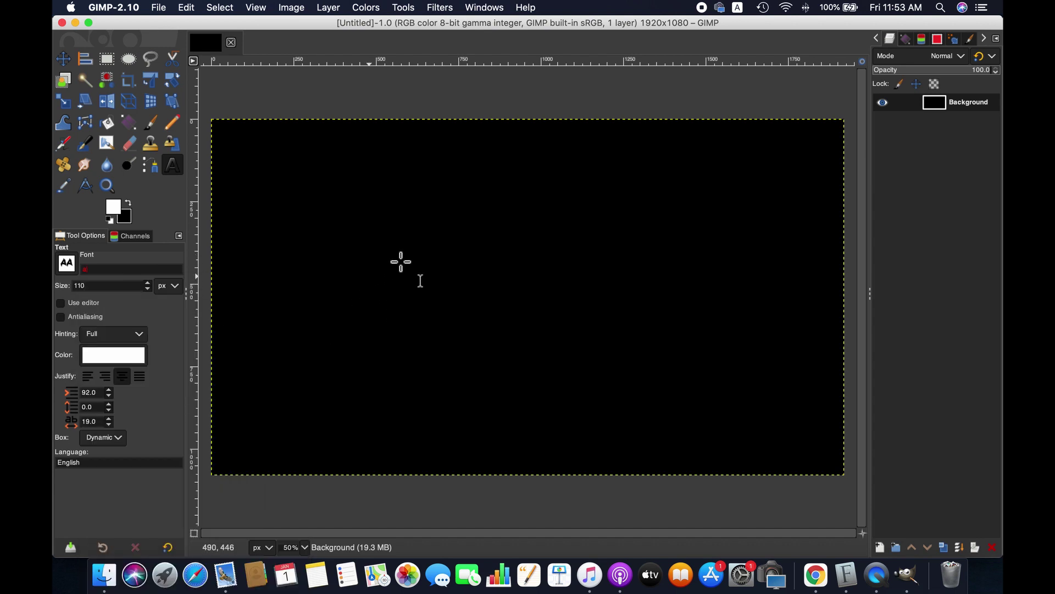
click(393, 265)
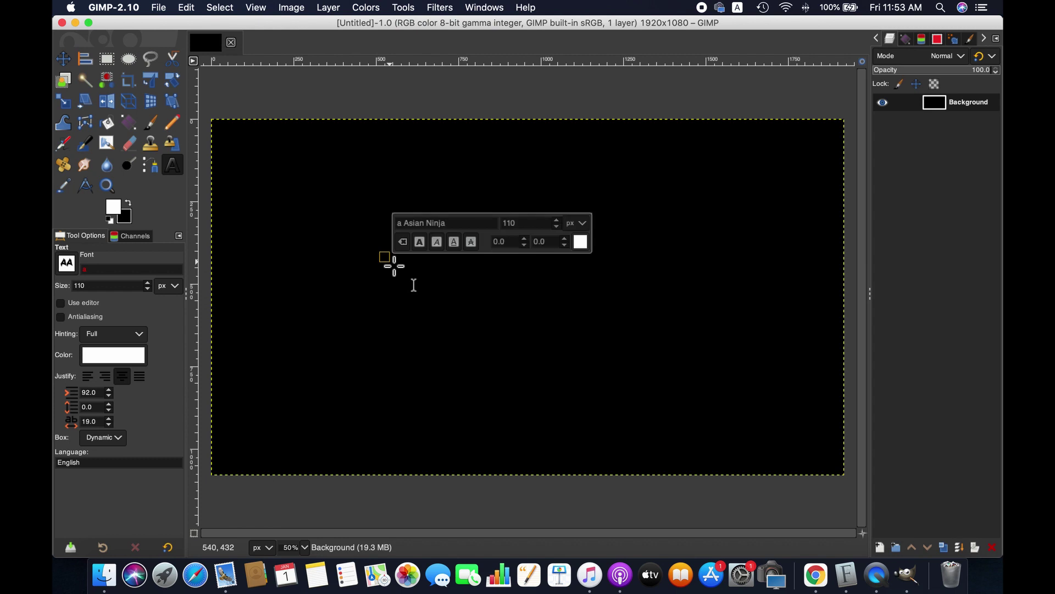
text(H)
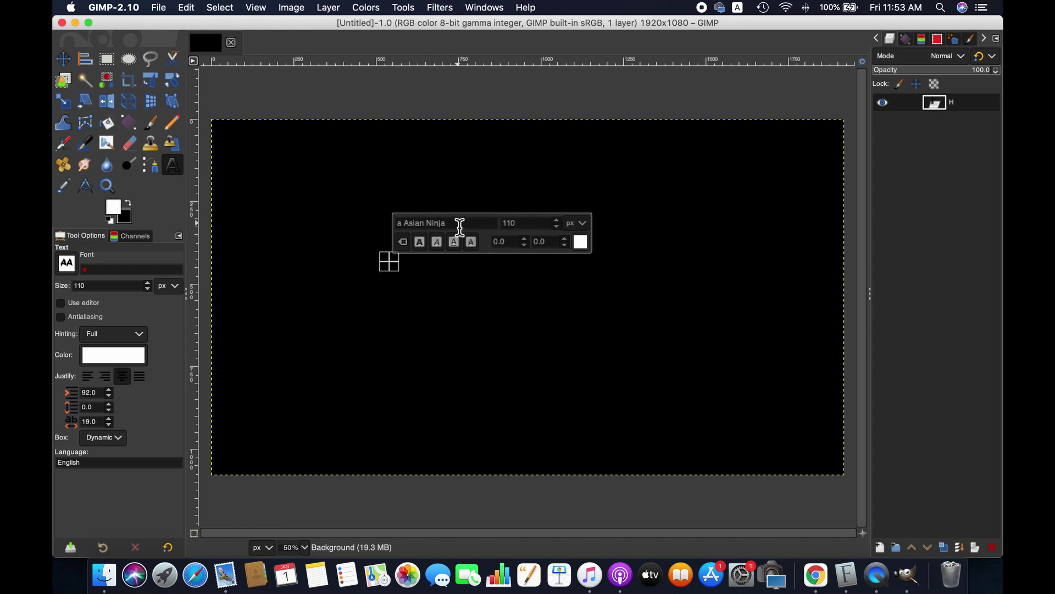
text(ello)
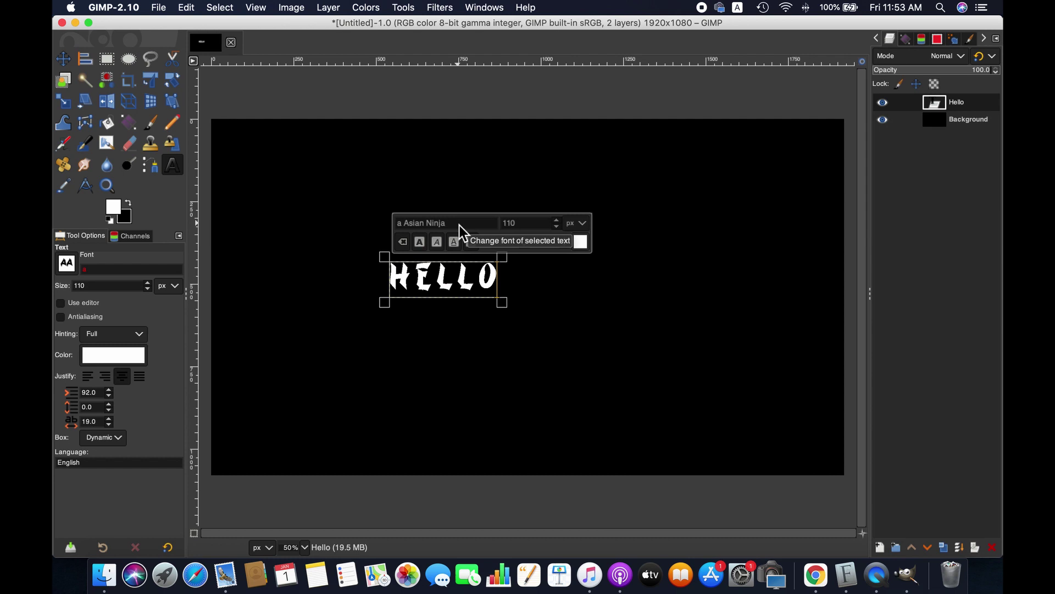
Step: Select the HELLO letters and start setting their size to 200
double_click(519, 224)
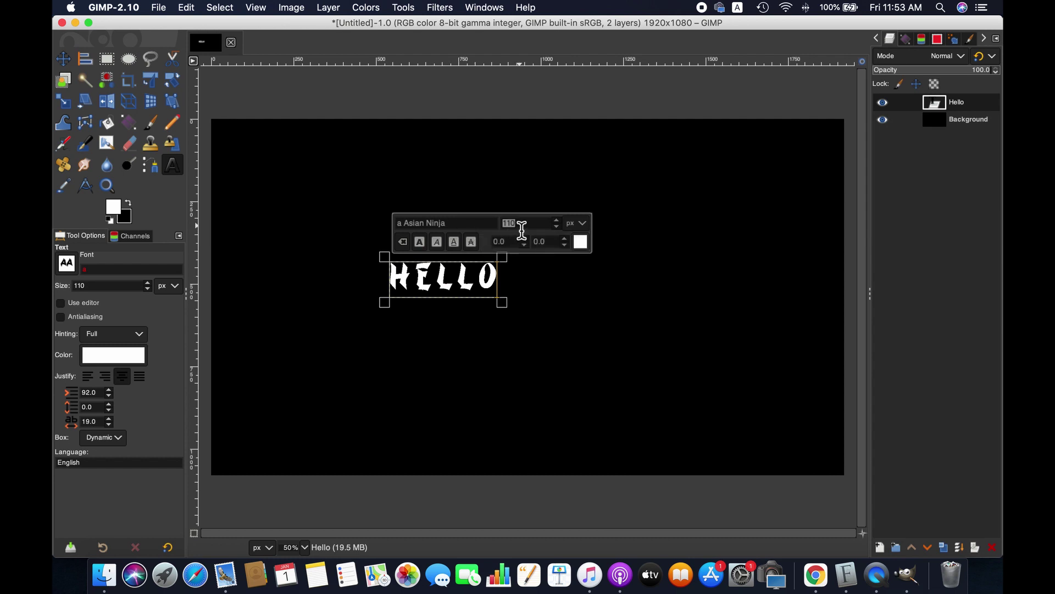
text(200)
drag(508, 297, 387, 281)
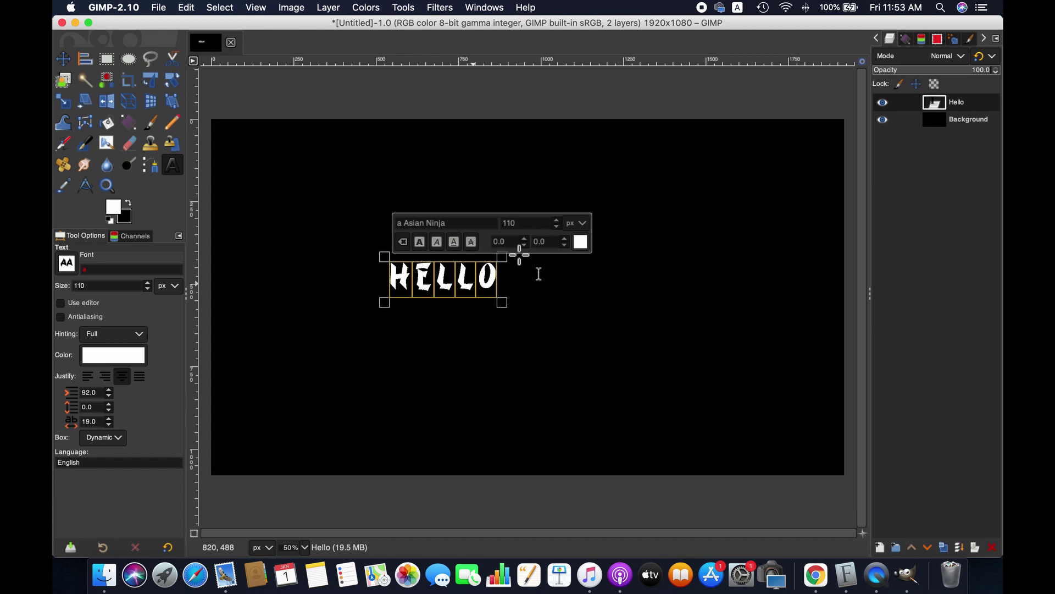
double_click(538, 227)
text(200)
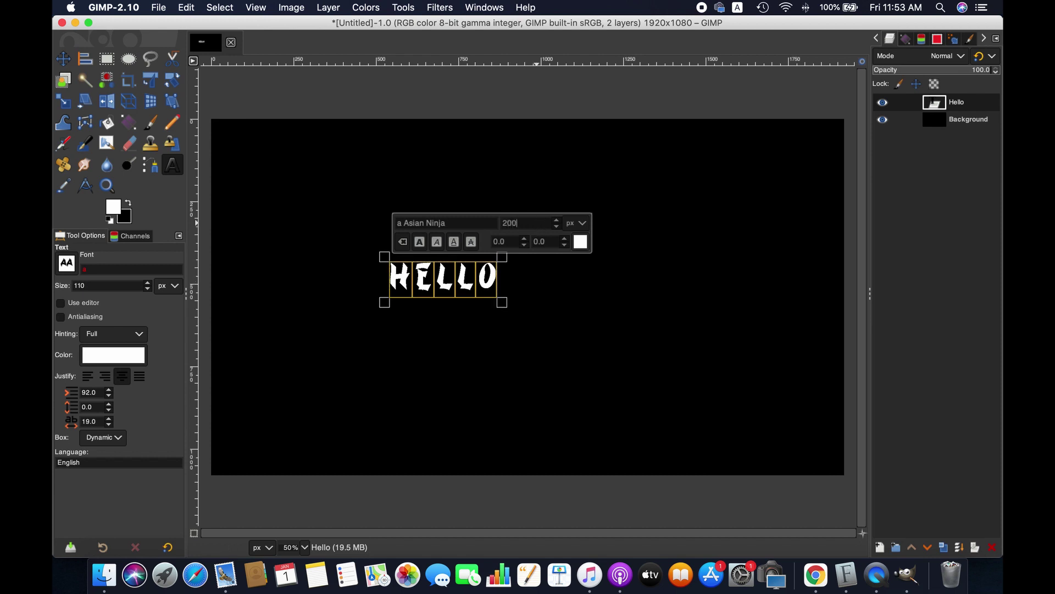